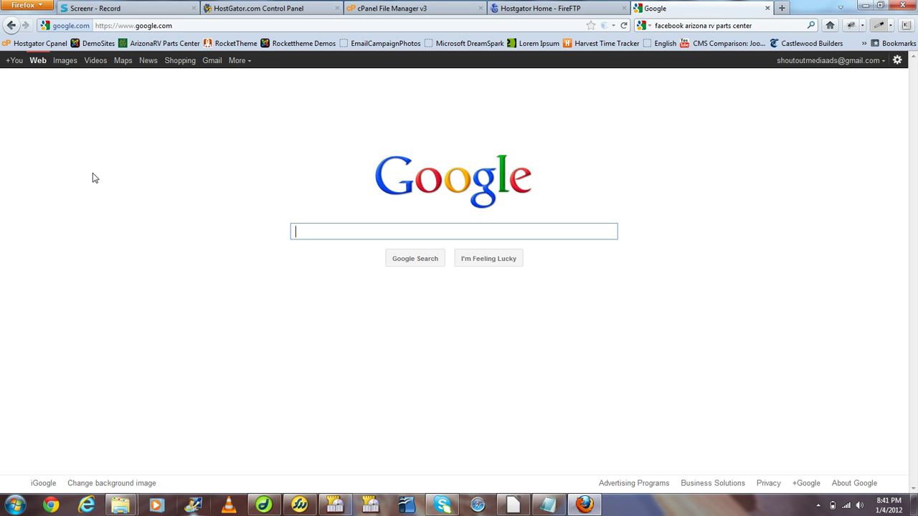
Keep English (US) and advance past the Pre-installation Check and License pages
left_click(95, 61)
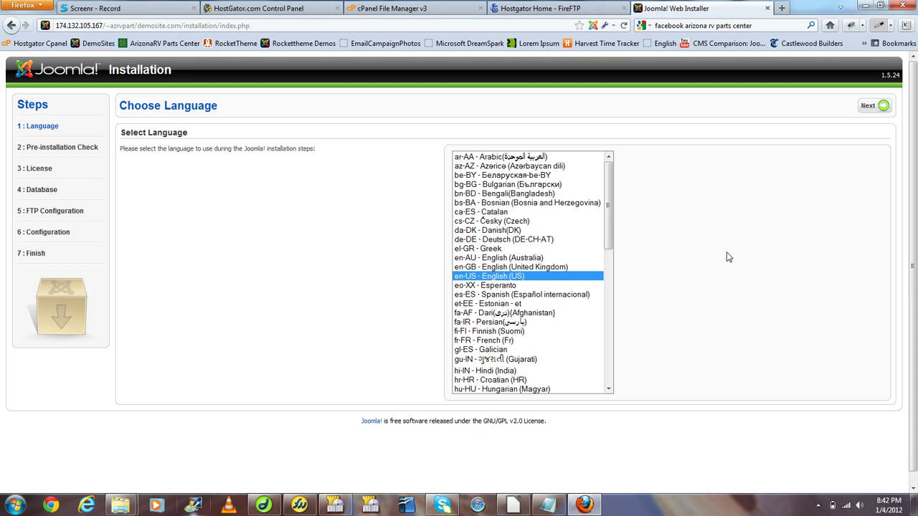
left_click(884, 106)
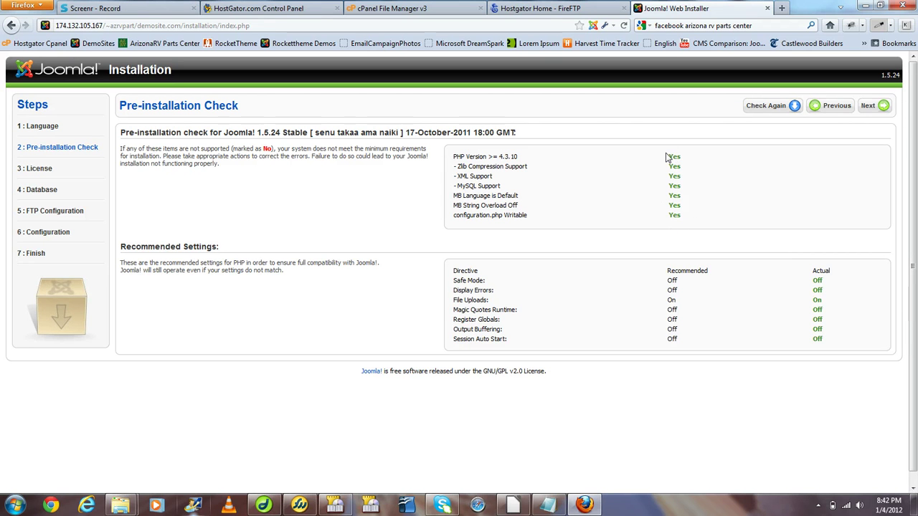
left_click(880, 109)
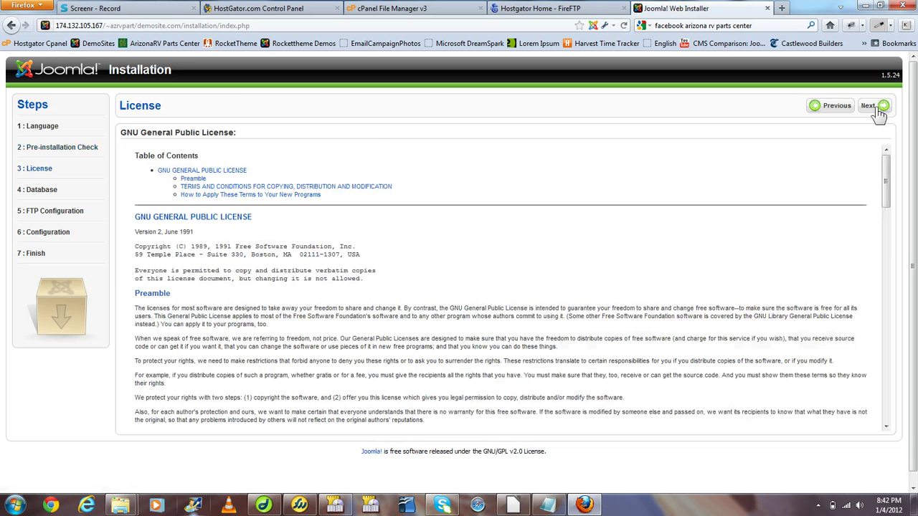
left_click(879, 109)
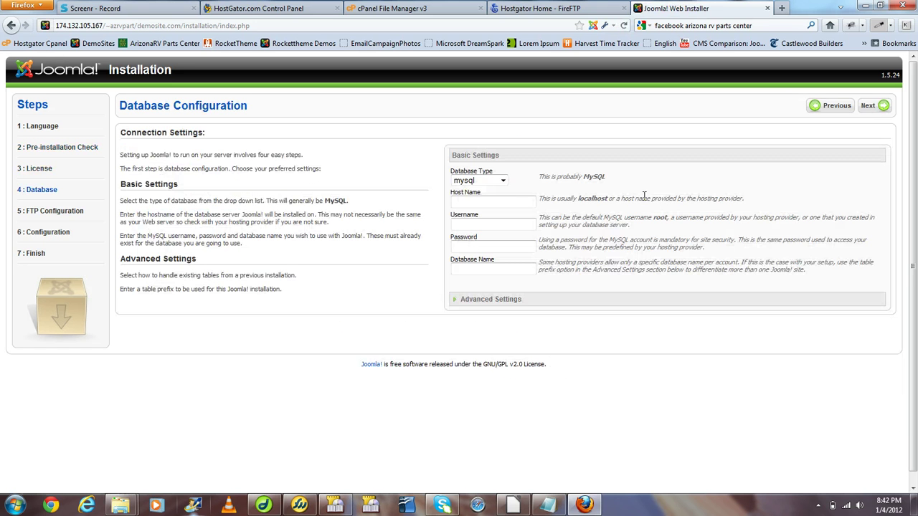
Enter localhost as the database host and paste in the database username from the notes
left_click(489, 202)
type("localhost")
key("Tab")
left_click(543, 505)
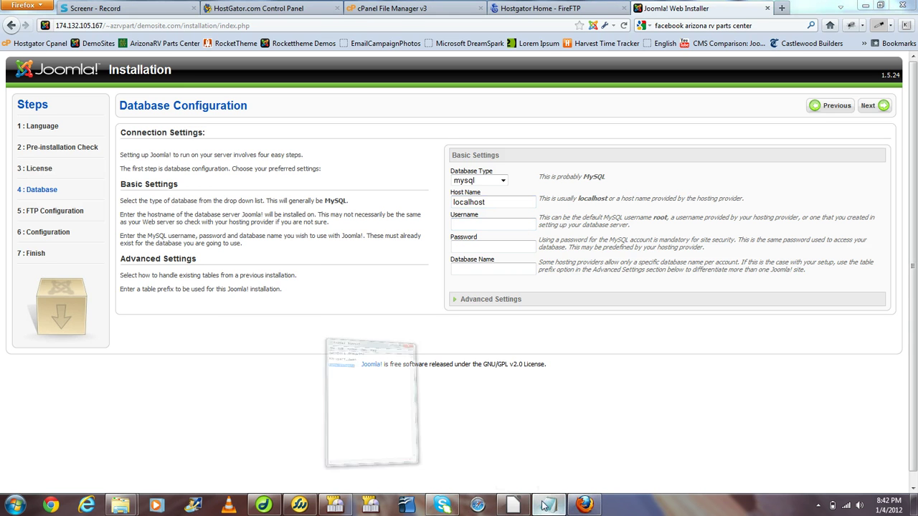
left_click_drag(71, 176, 10, 180)
key("ctrl+c")
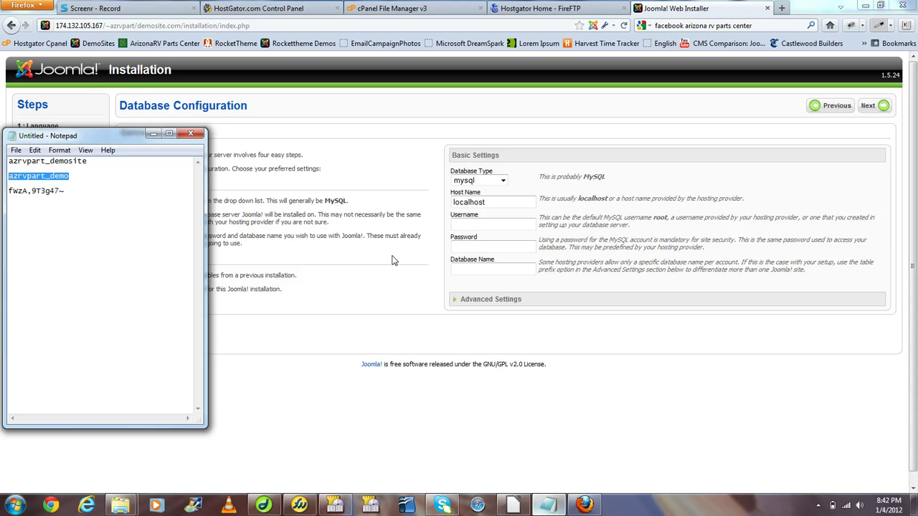
left_click(461, 223)
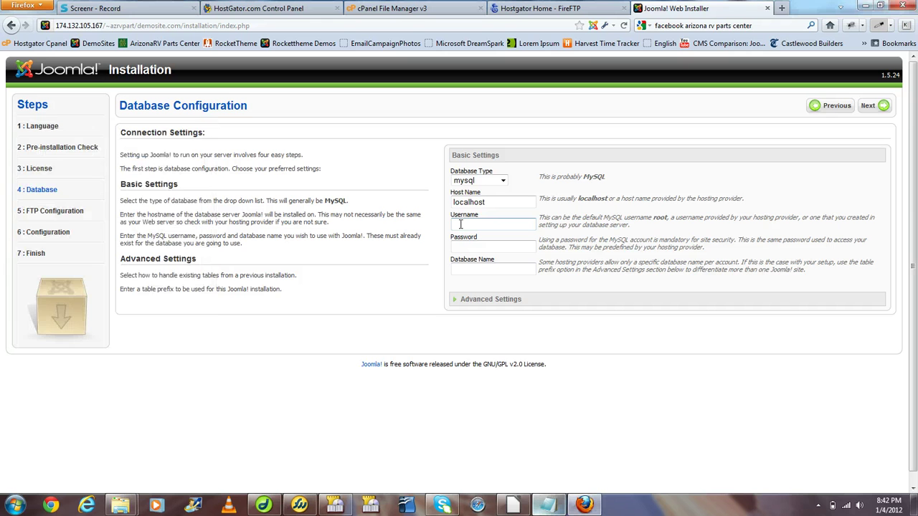
key("ctrl+v")
Paste the database password and the database name from the notes into their fields
left_click(540, 505)
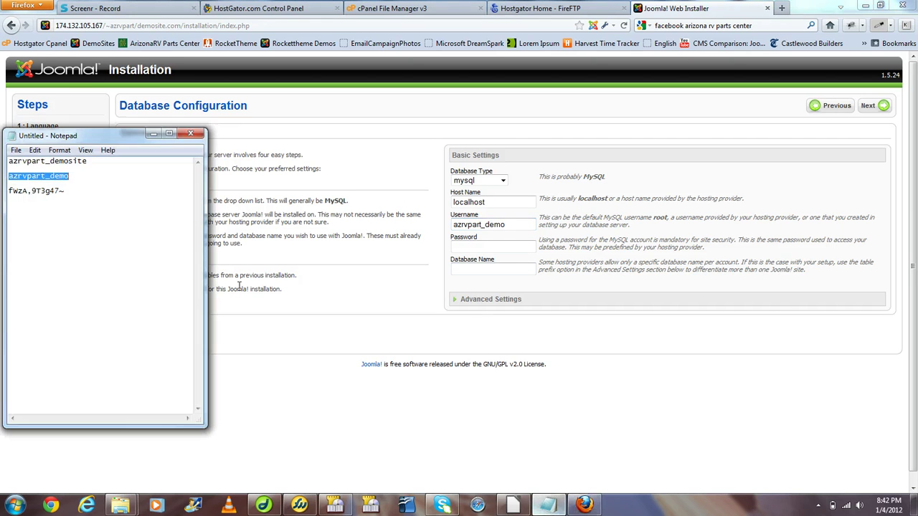
left_click_drag(87, 161, 9, 194)
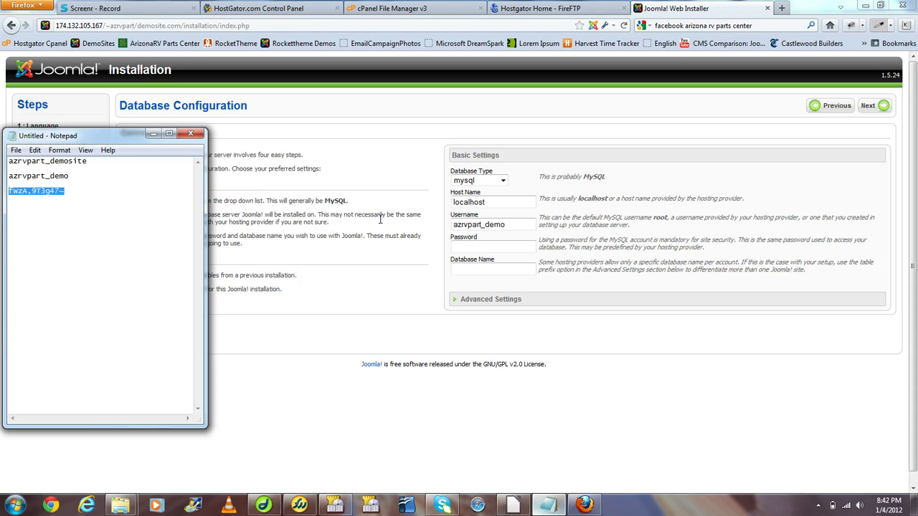
left_click(459, 244)
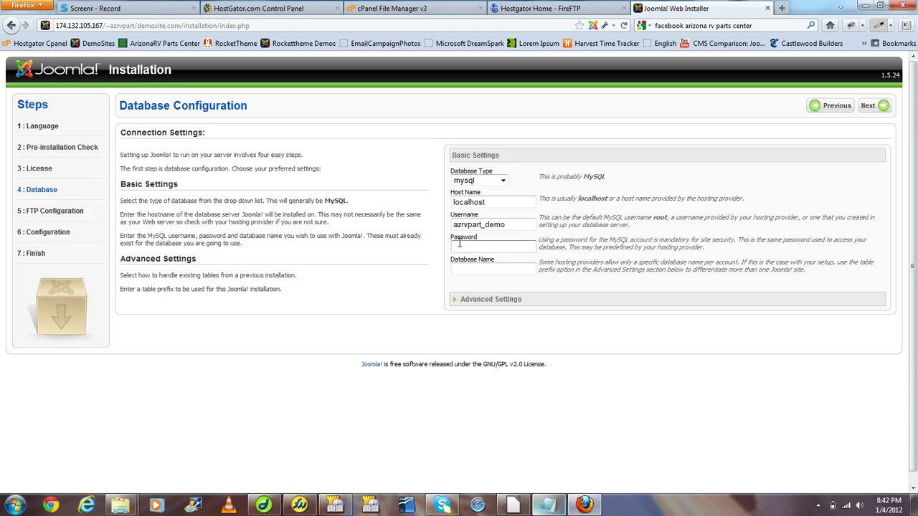
key("ctrl+v")
left_click(548, 504)
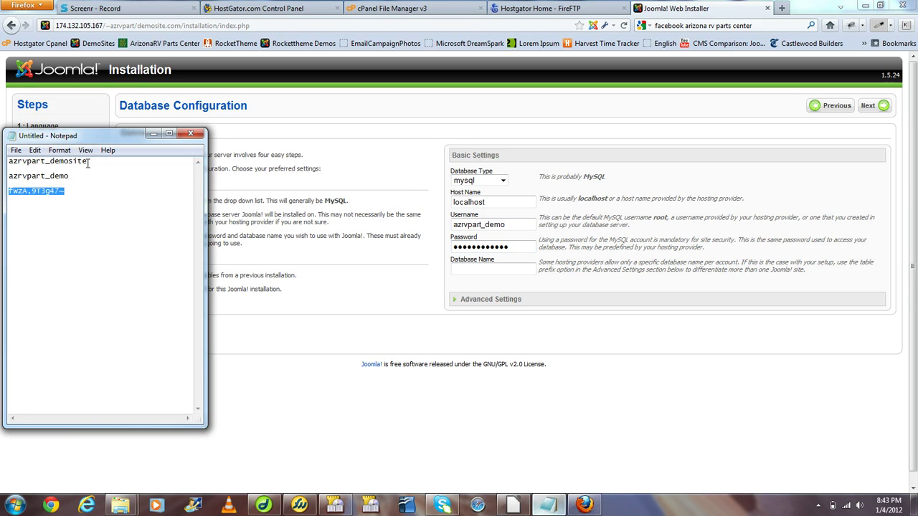
left_click_drag(88, 163, 8, 162)
key("ctrl+c")
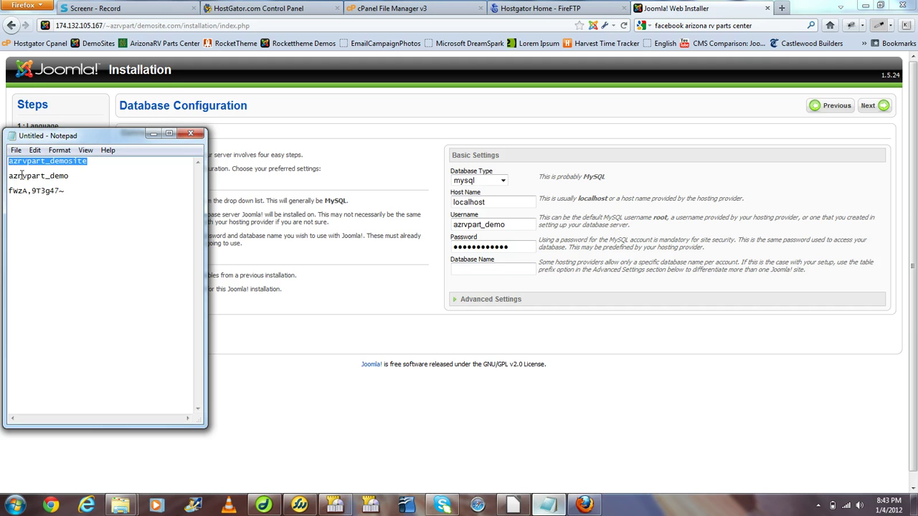
left_click(469, 272)
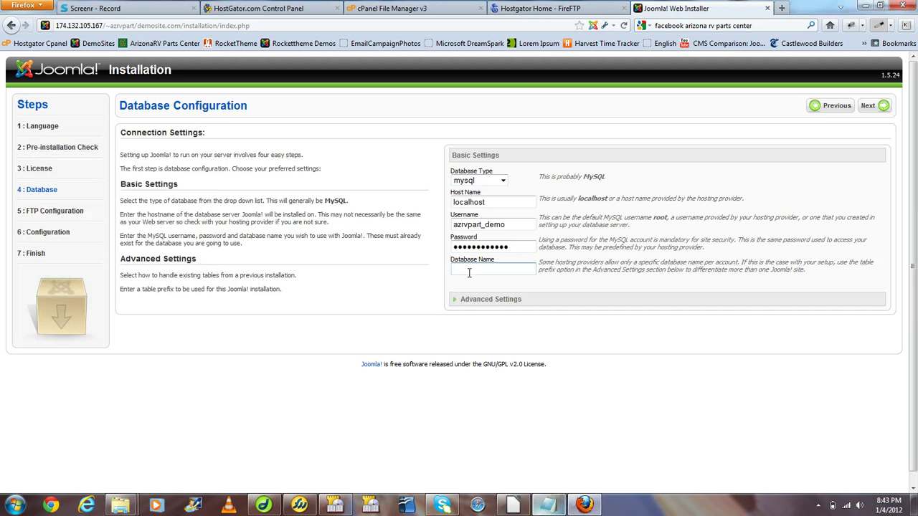
key("ctrl+v")
Continue past database and FTP setup, and name the site Demosite
left_click(869, 115)
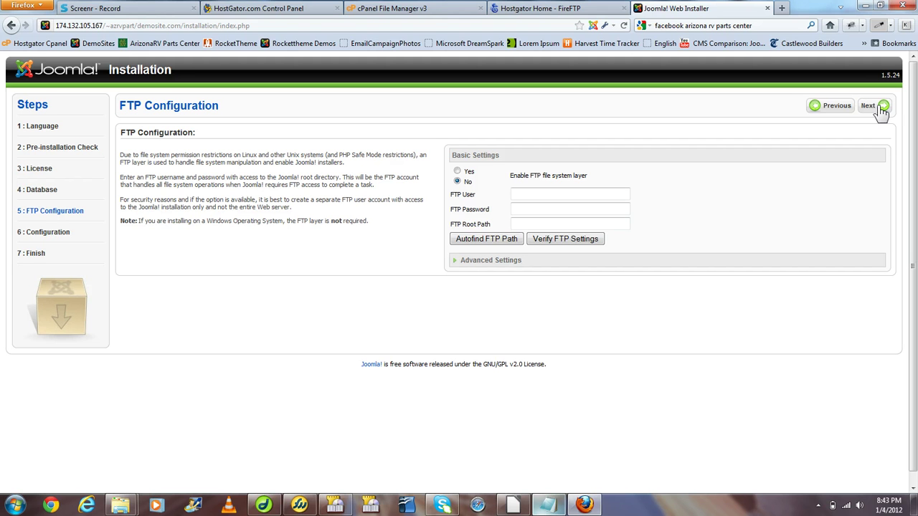
left_click(882, 109)
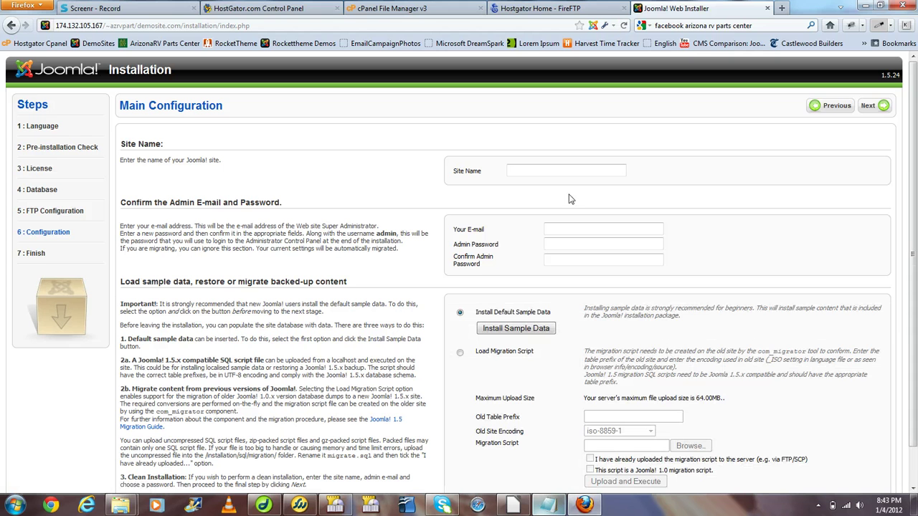
left_click(565, 172)
type("Demosite")
Enter the admin e-mail address, then the admin password and its confirmation
left_click(571, 229)
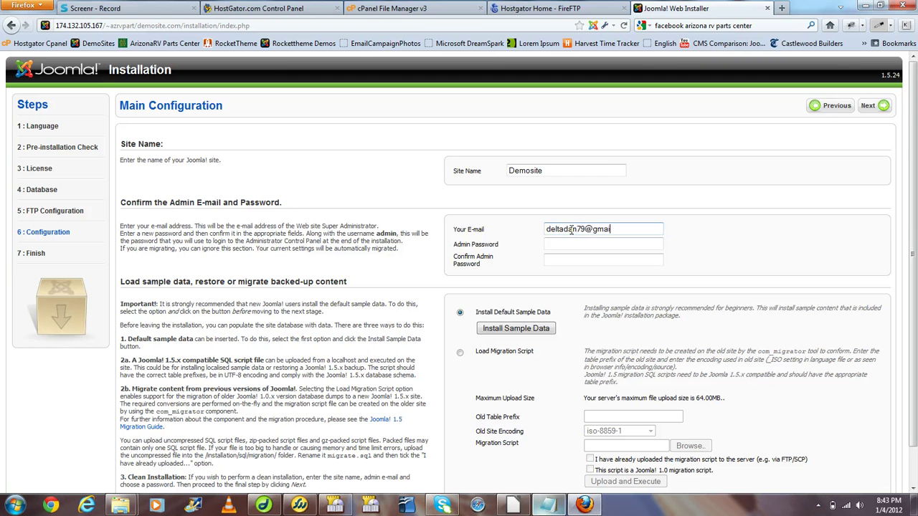
left_click(567, 245)
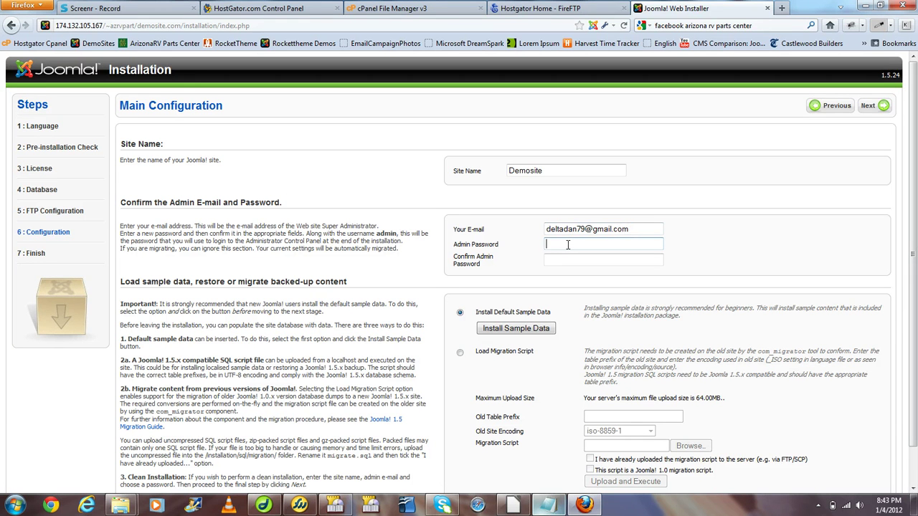
type("•••••••")
key("Tab")
type("••••••")
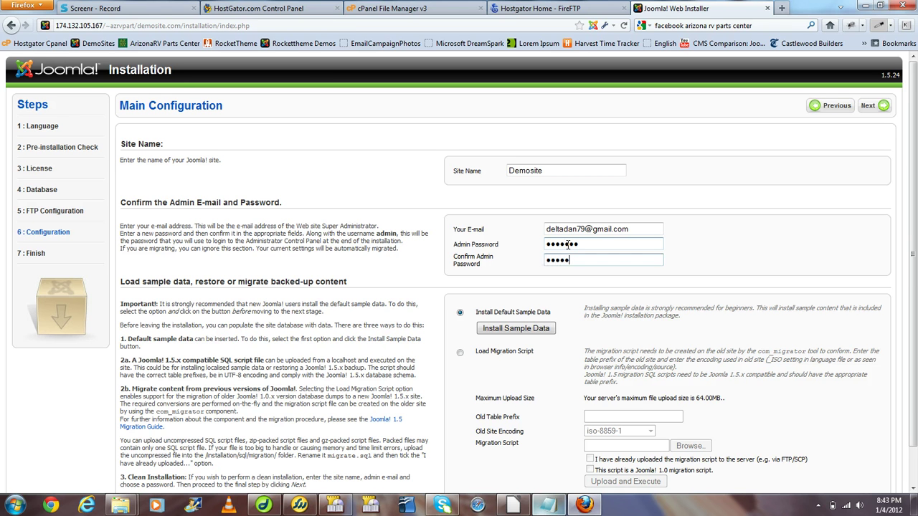
type("•")
Install the default sample data and finish the Joomla installation
left_click(503, 333)
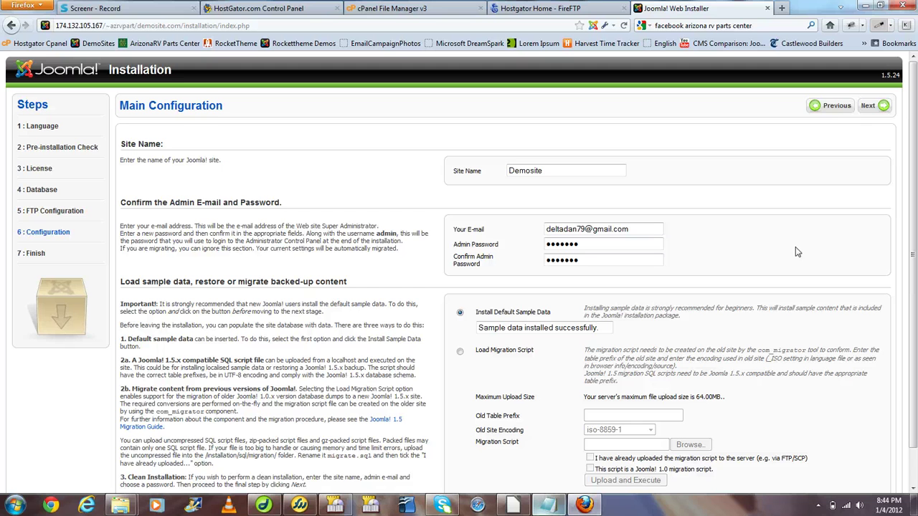
left_click(875, 114)
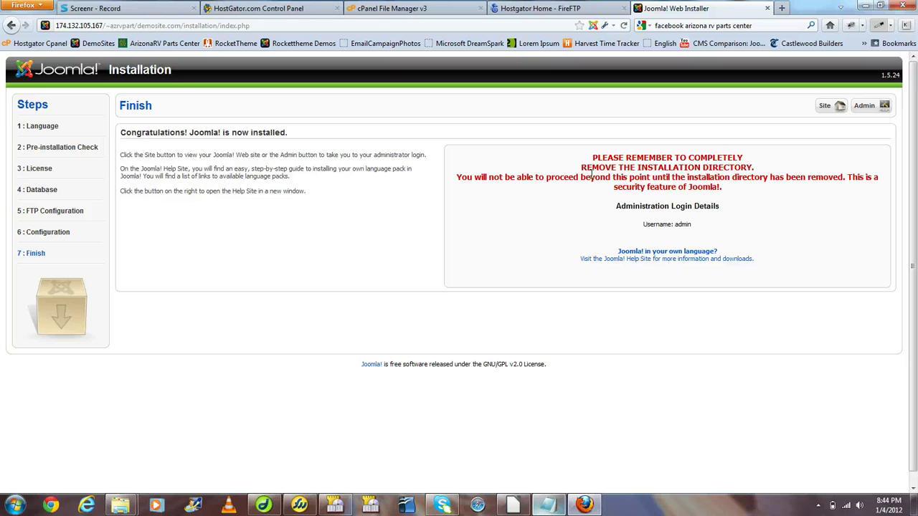
Delete the installation folder from public_html/demosite.com in cPanel File Manager, then return to the installer
left_click(428, 18)
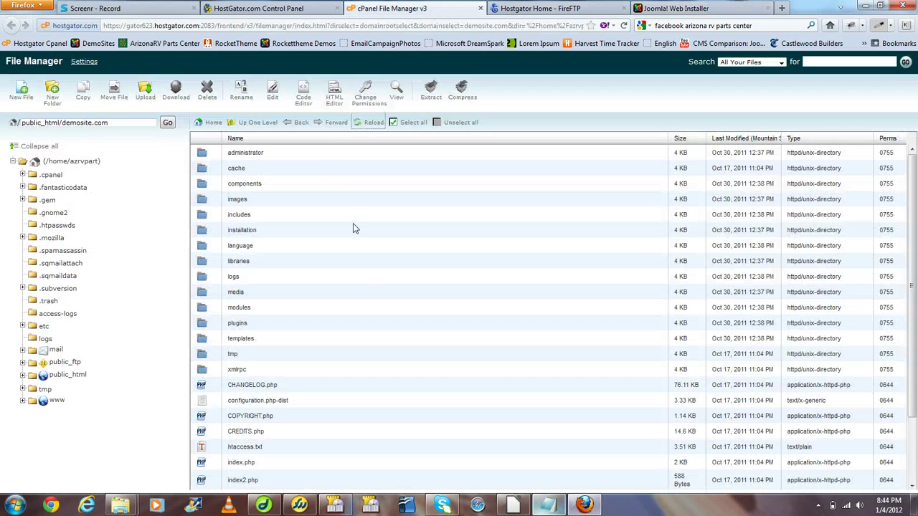
left_click(370, 124)
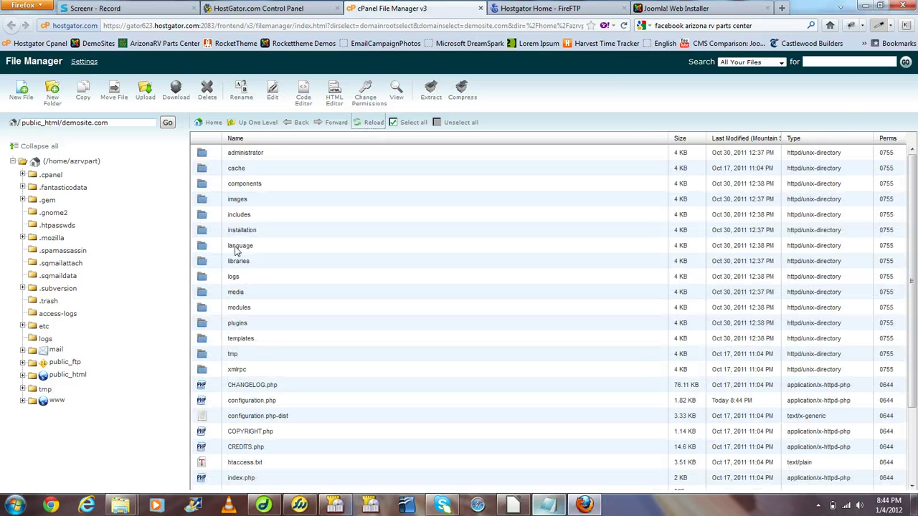
left_click(210, 235)
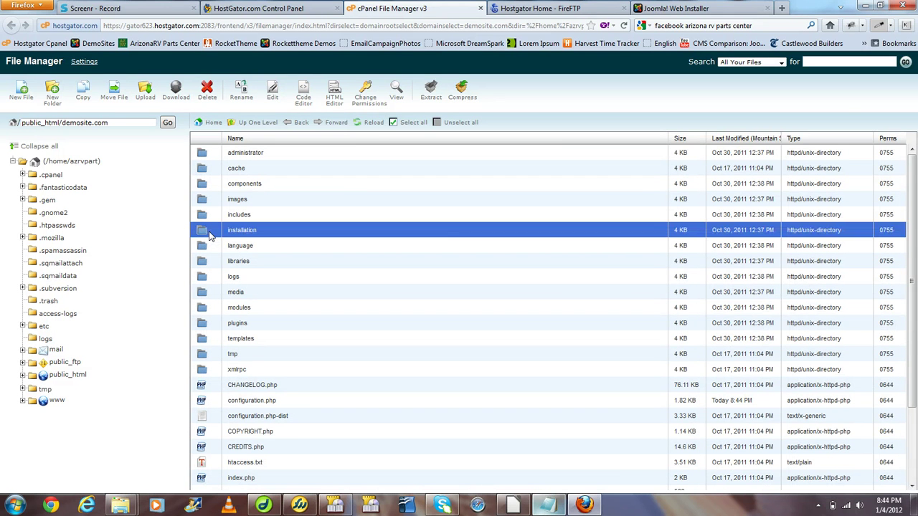
left_click(207, 91)
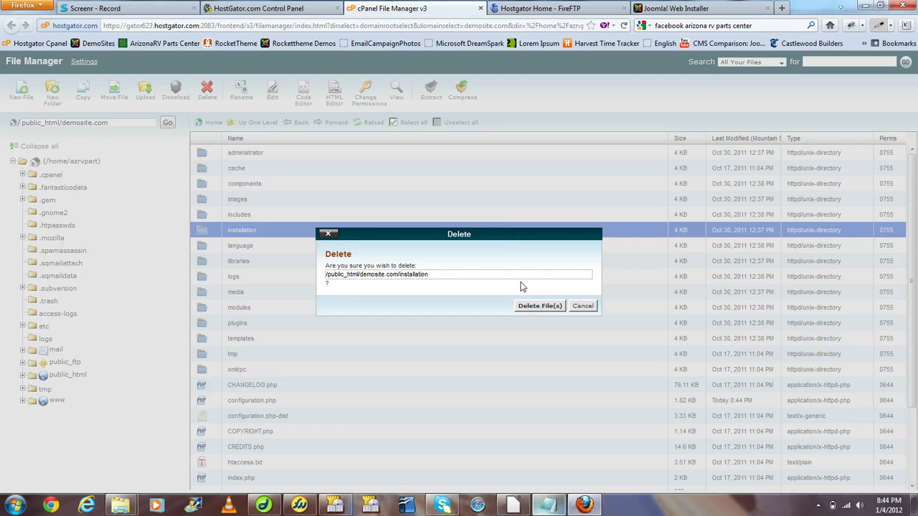
left_click(545, 306)
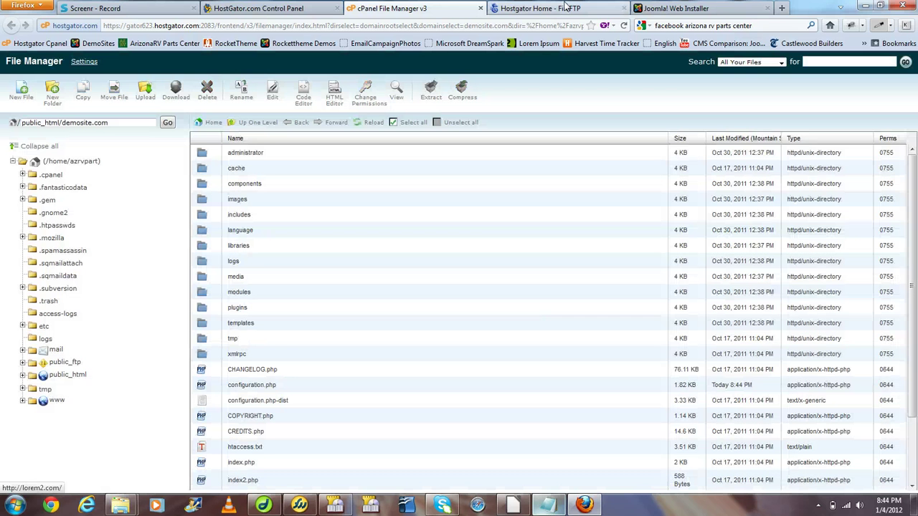
left_click(667, 8)
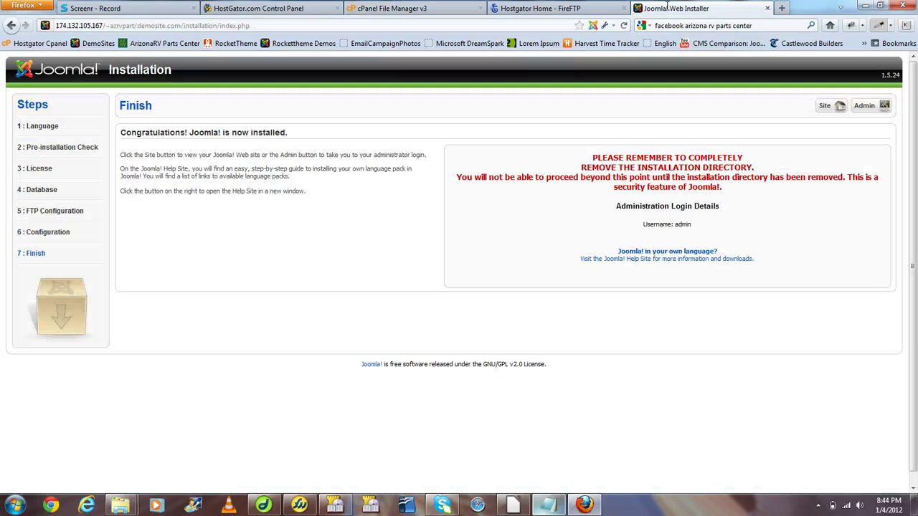
Open the newly installed demosite home page from the Finish page
left_click(830, 107)
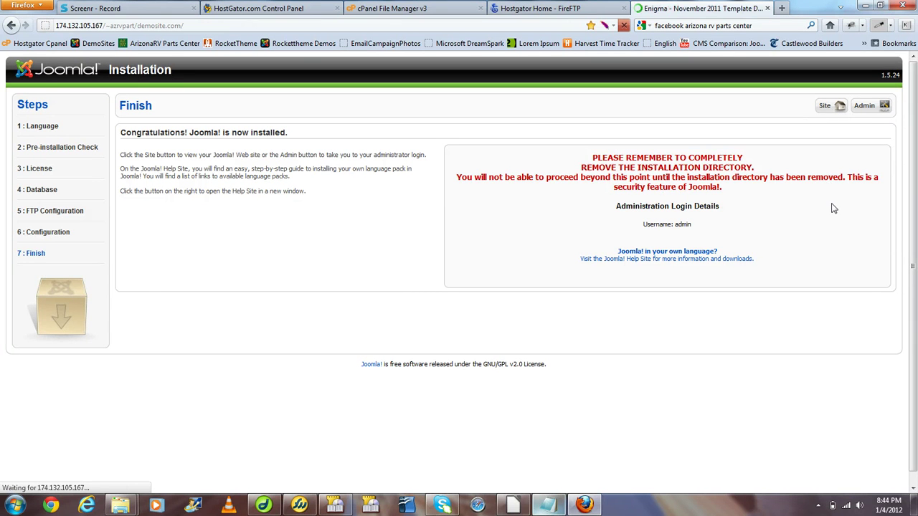